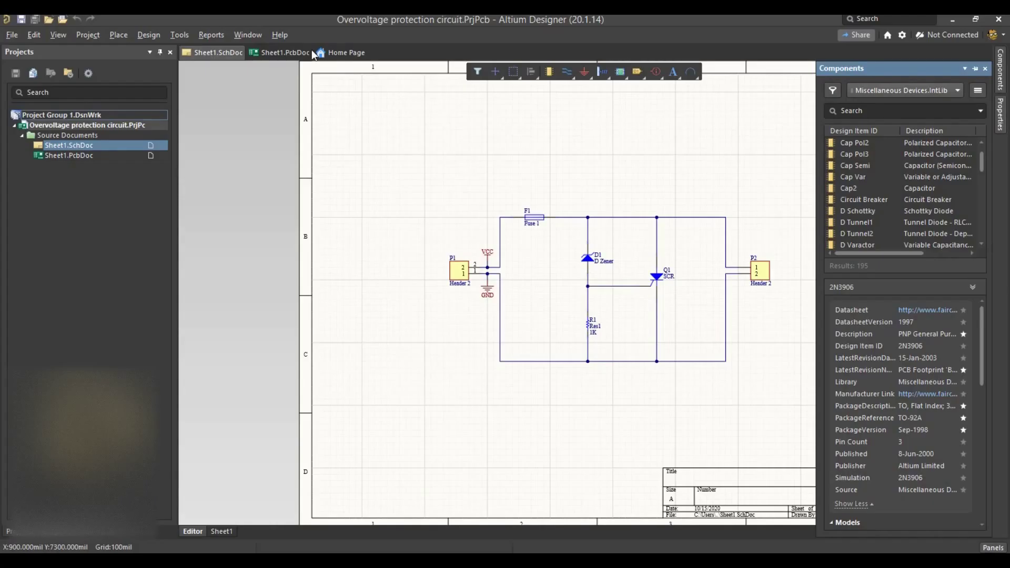
Open the Sheet1.PcbDoc layout of the Overvoltage protection circuit project.
click(279, 52)
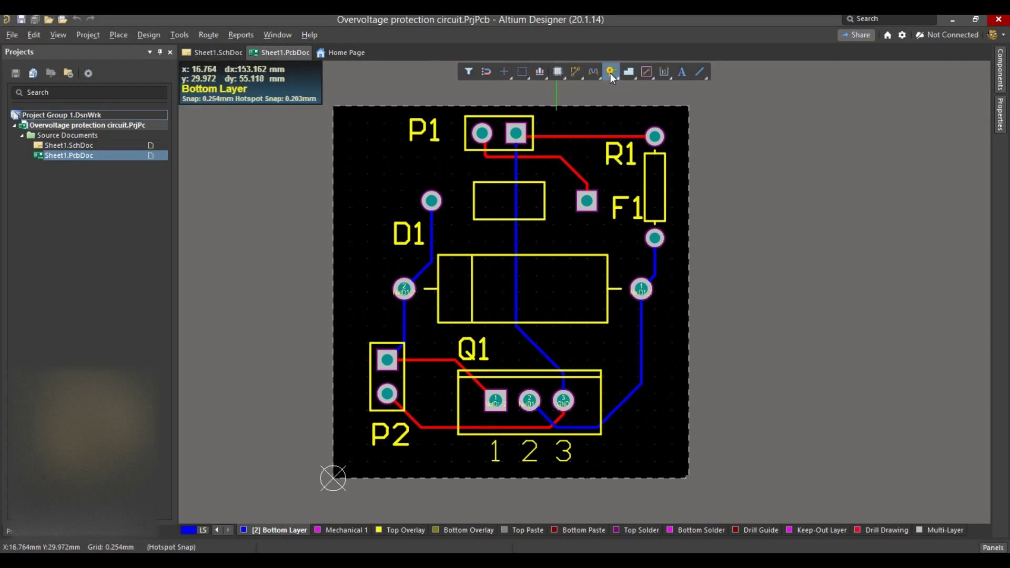
right_click(642, 367)
key(Escape)
Switch to the Altium home page and scroll down through it.
key(ctrl+Tab)
scroll(843, 282, down, 10)
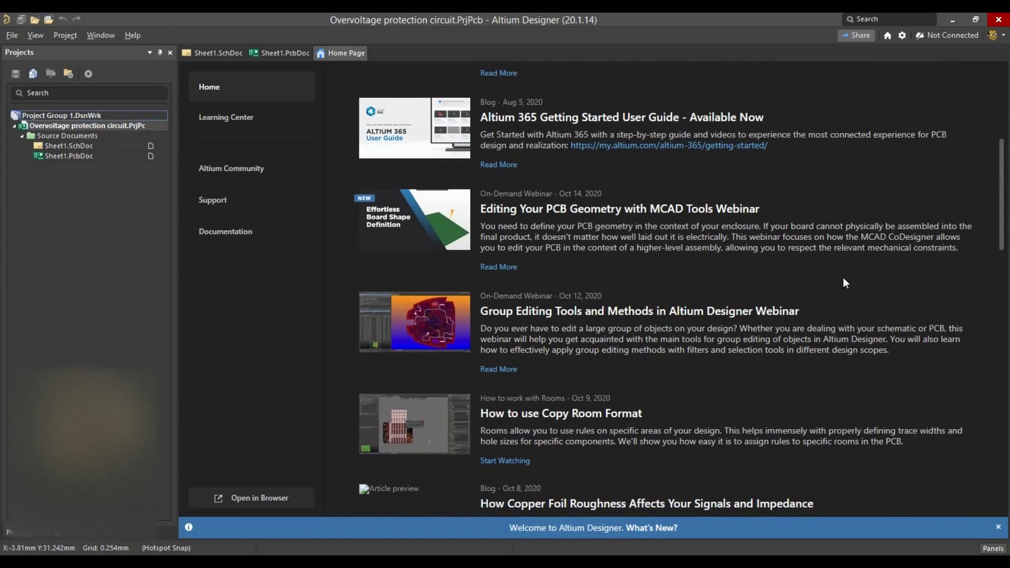
scroll(858, 275, down, 14)
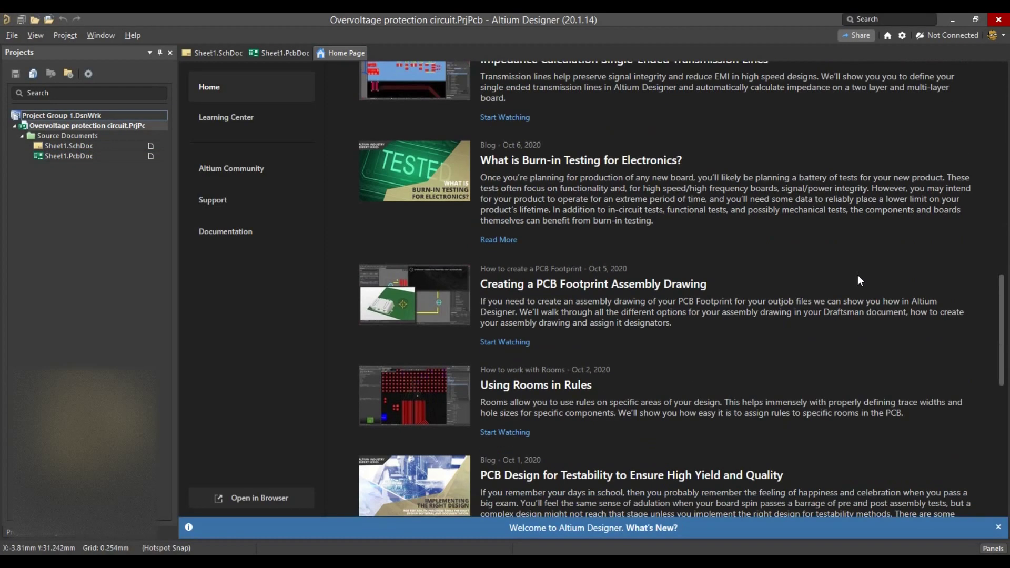
scroll(861, 275, down, 2)
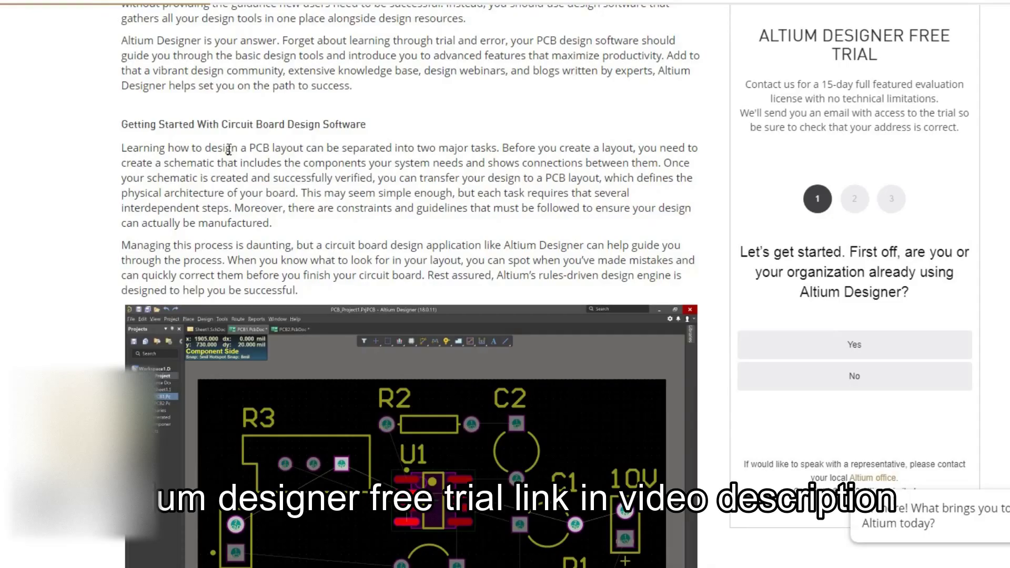
scroll(236, 161, down, 4)
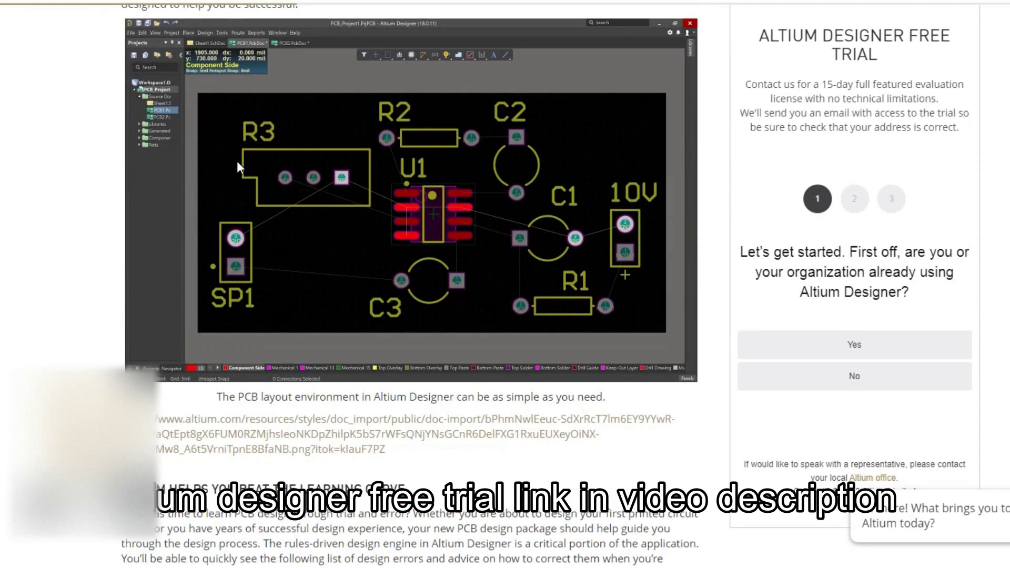
scroll(238, 167, down, 2)
scroll(240, 172, down, 5)
scroll(243, 190, down, 3)
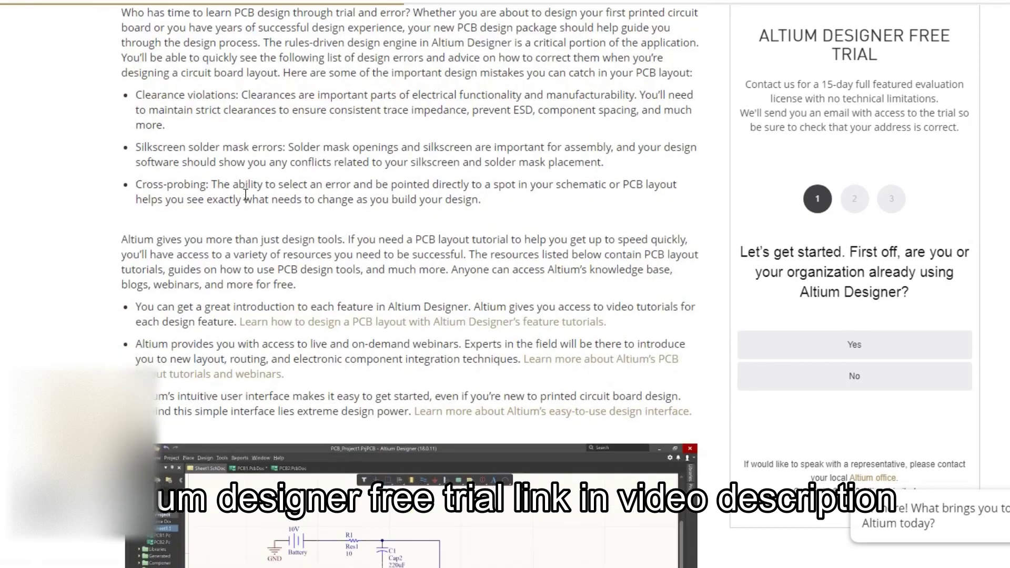
Route a blue bottom-layer track from D1 pin 1 to Q1 pin 2.
scroll(276, 216, down, 1)
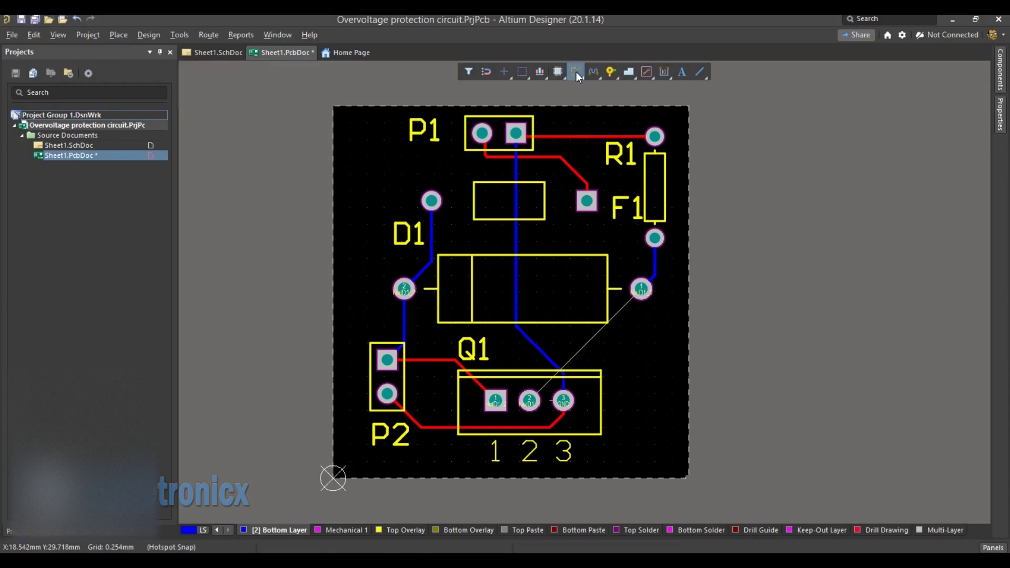
click(577, 72)
click(641, 289)
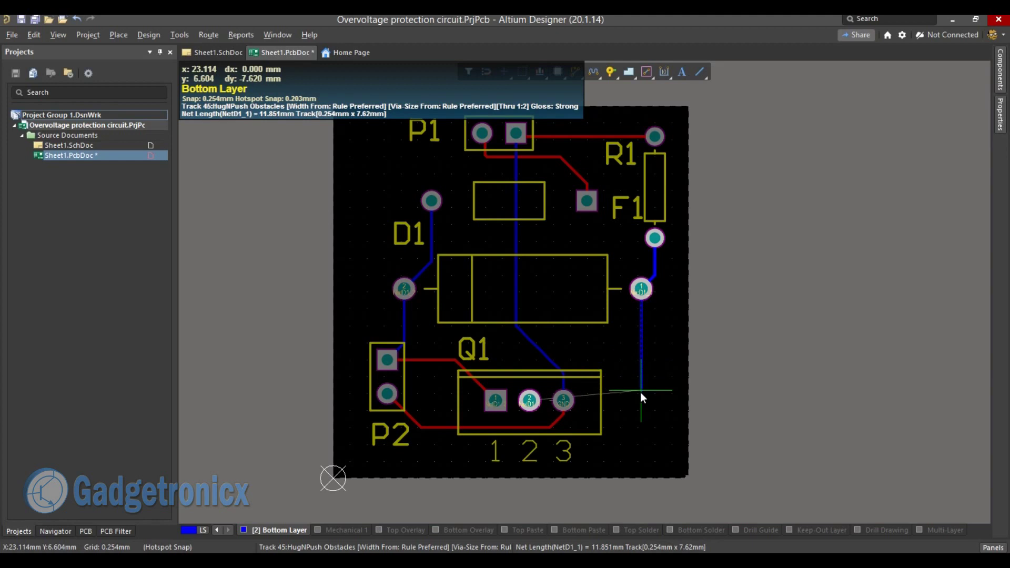
click(529, 401)
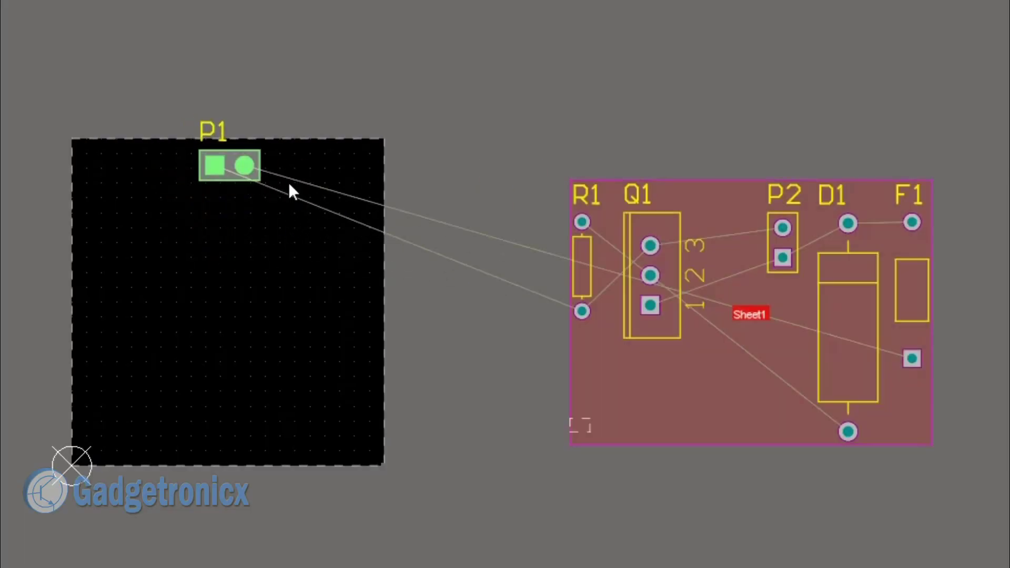
Place F1, D1 and R1 on the board beside P1, rotating each into orientation.
drag(902, 294, 233, 210)
key(space)
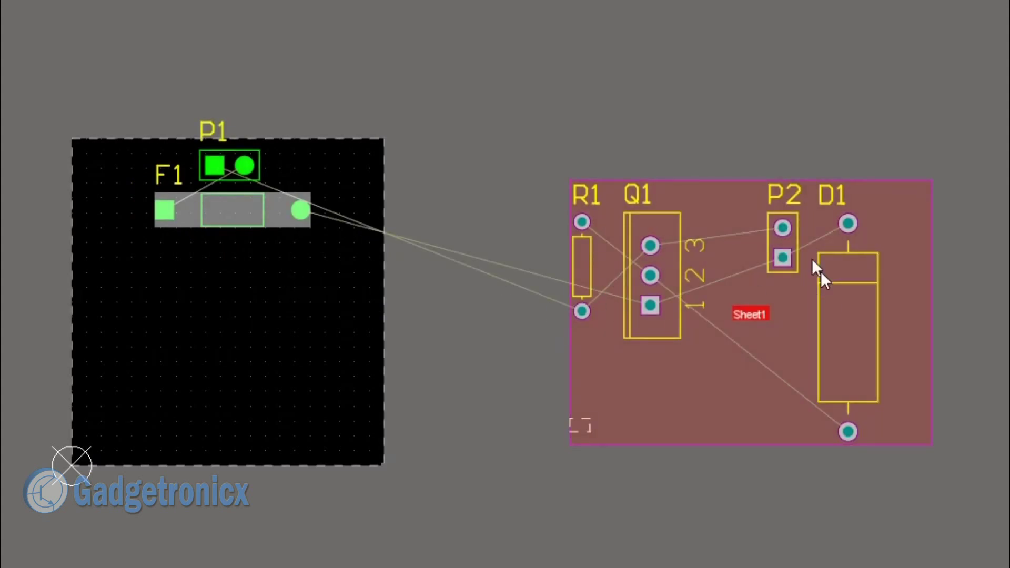
drag(821, 272, 227, 263)
key(space)
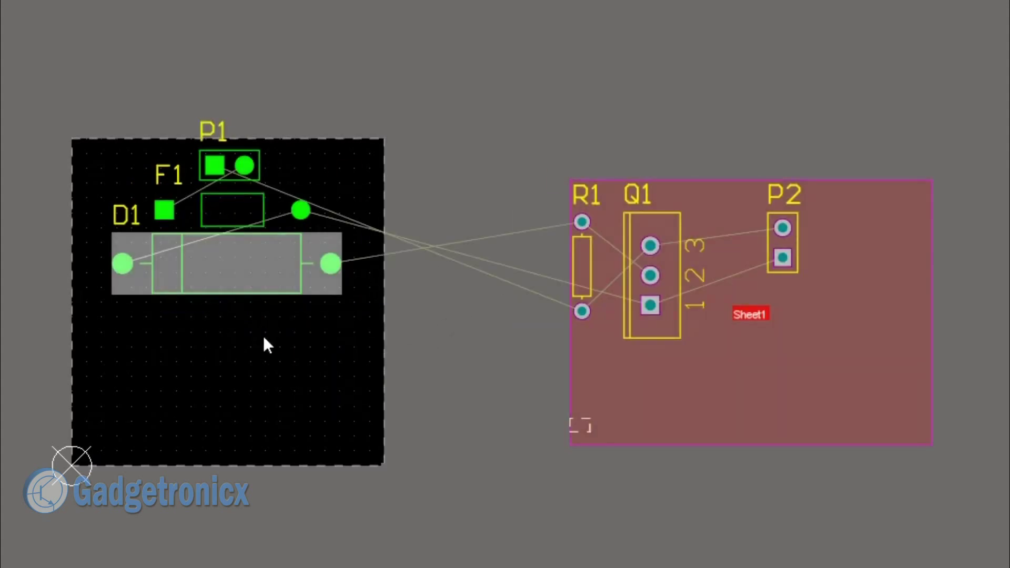
drag(587, 261, 364, 213)
key(space)
Fine-tune the layout by shifting D1, F1, P1 and Q1 slightly lower.
drag(248, 264, 227, 280)
key(space)
key(space)
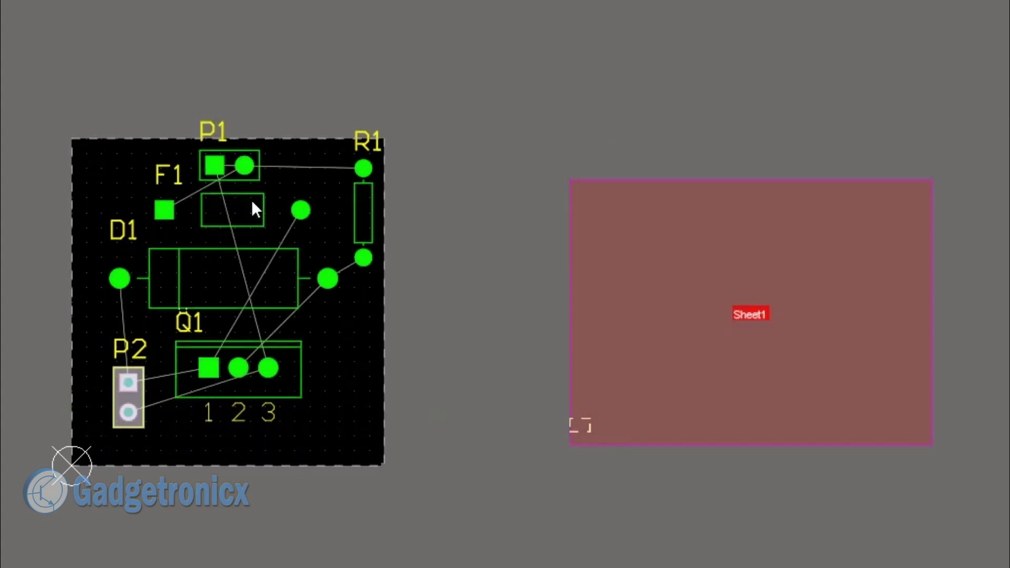
drag(253, 208, 232, 219)
drag(244, 165, 243, 177)
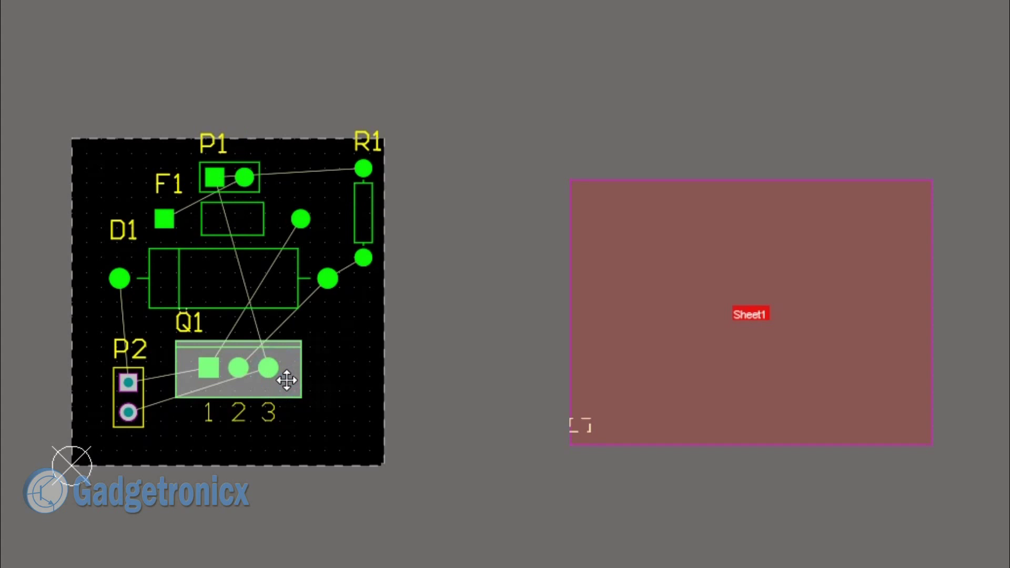
drag(287, 380, 286, 394)
drag(259, 277, 259, 296)
drag(232, 217, 232, 230)
click(230, 173)
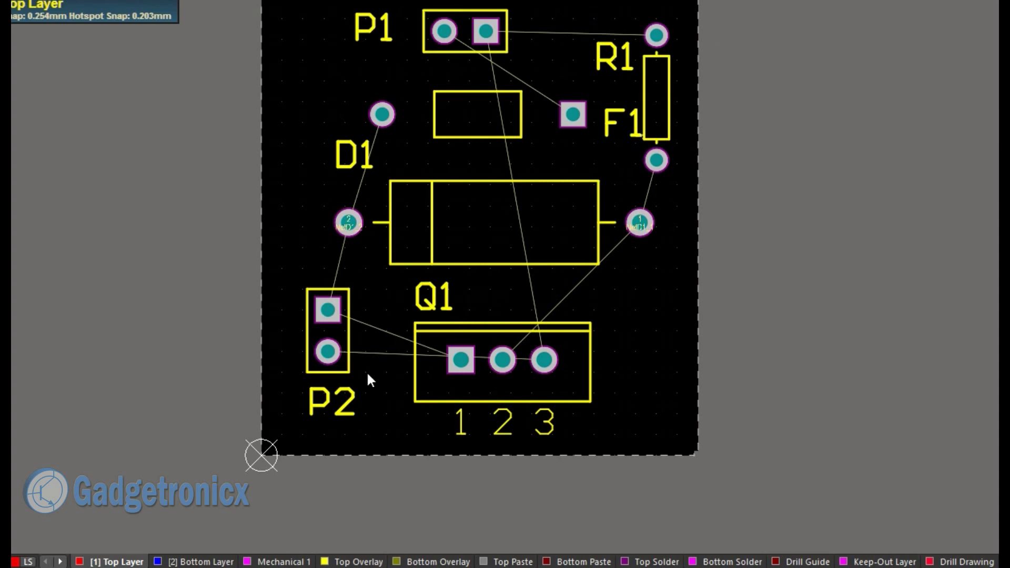
Route a red top-layer track from P1's pad to R1's pin.
click(179, 563)
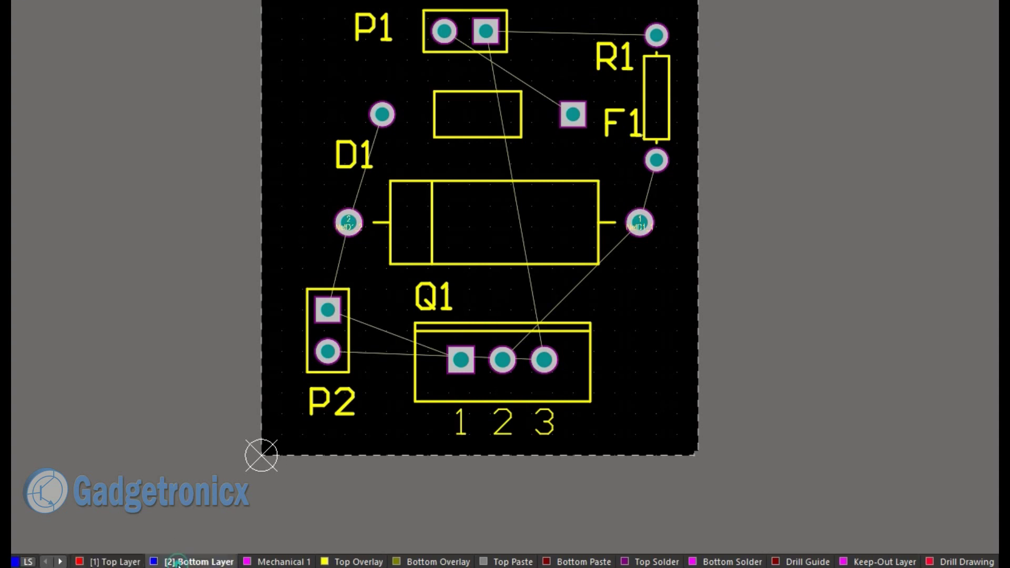
click(126, 563)
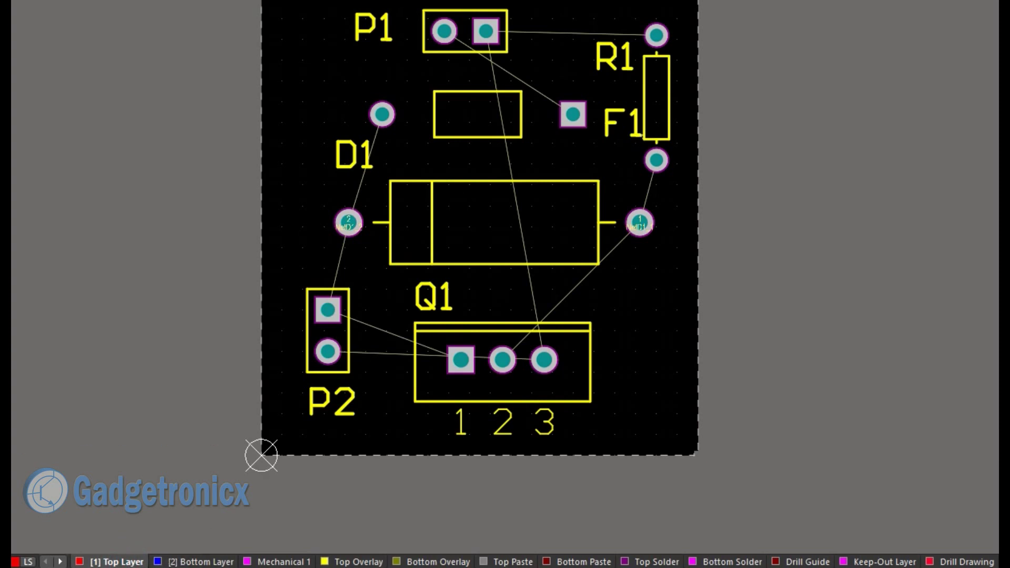
key(ctrl+w)
click(487, 30)
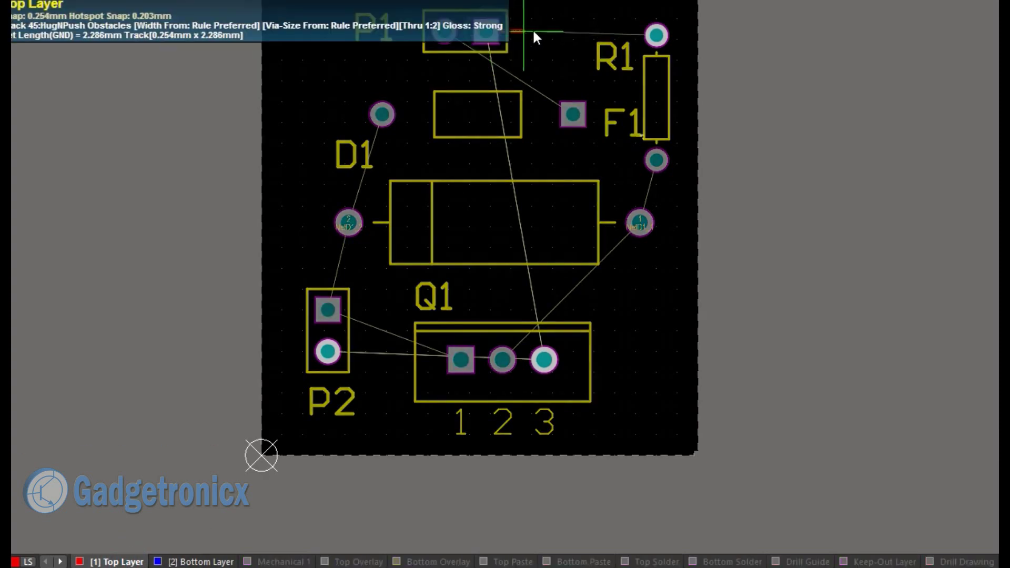
click(655, 34)
Switch routing to the bottom layer and start a blue track from P1's pad 2.
key(KP_Multiply)
scroll(648, 35, up, 2)
click(488, 118)
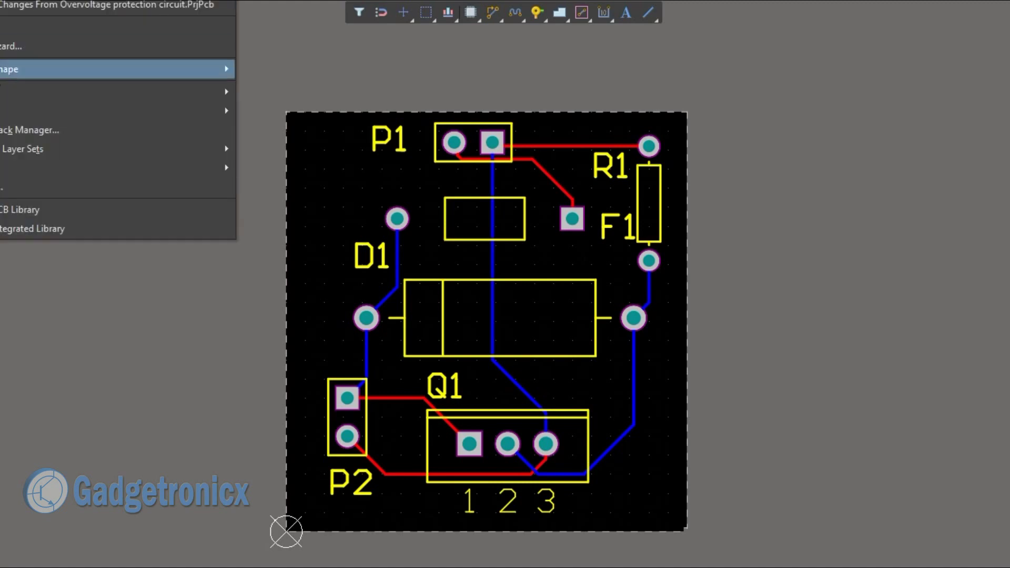
Set the Clearance rule's minimum clearance to 0.3 mm and apply it.
click(11, 30)
click(154, 117)
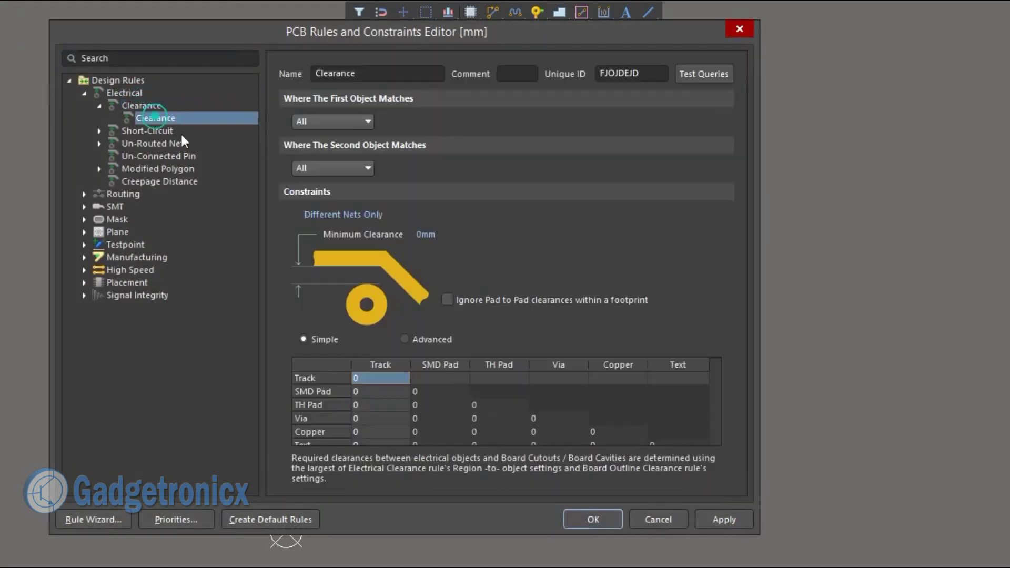
click(425, 235)
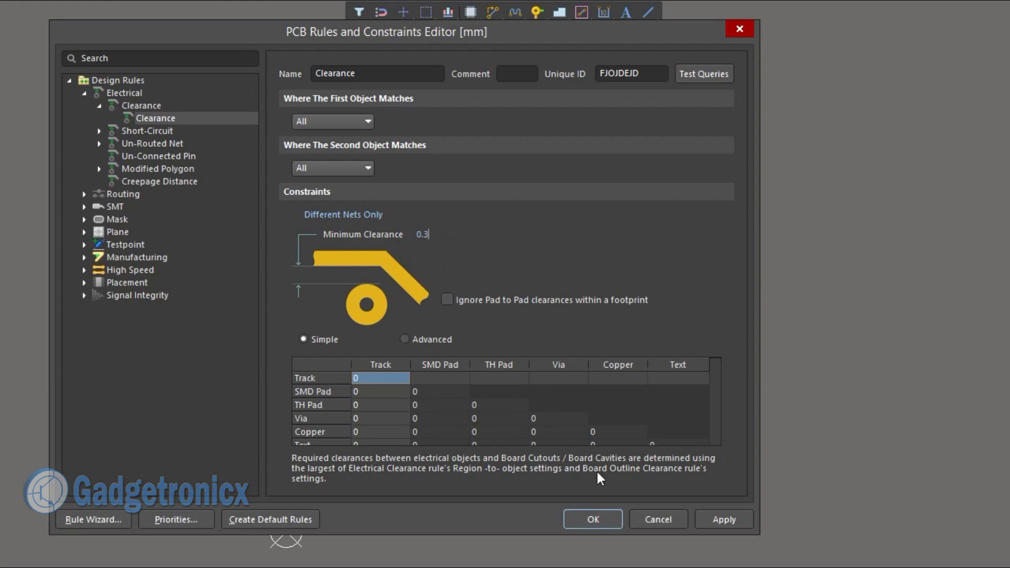
text(0.3)
click(717, 518)
Close the rules editor and drag P1's red VCC track lower, clear of the GND pad.
click(594, 519)
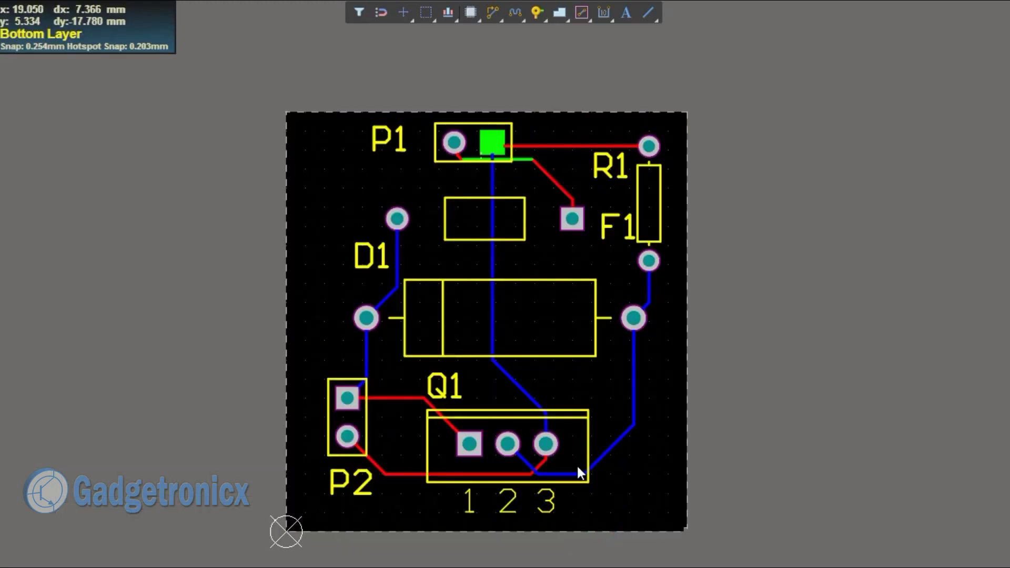
ctrl+scroll(497, 163, up, 4)
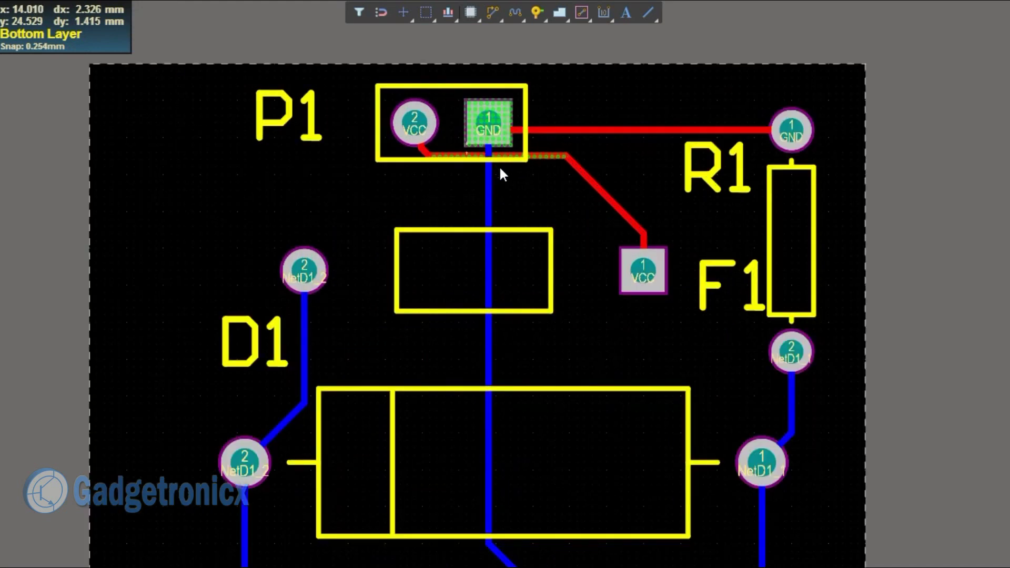
scroll(500, 169, up, 1)
scroll(532, 169, up, 3)
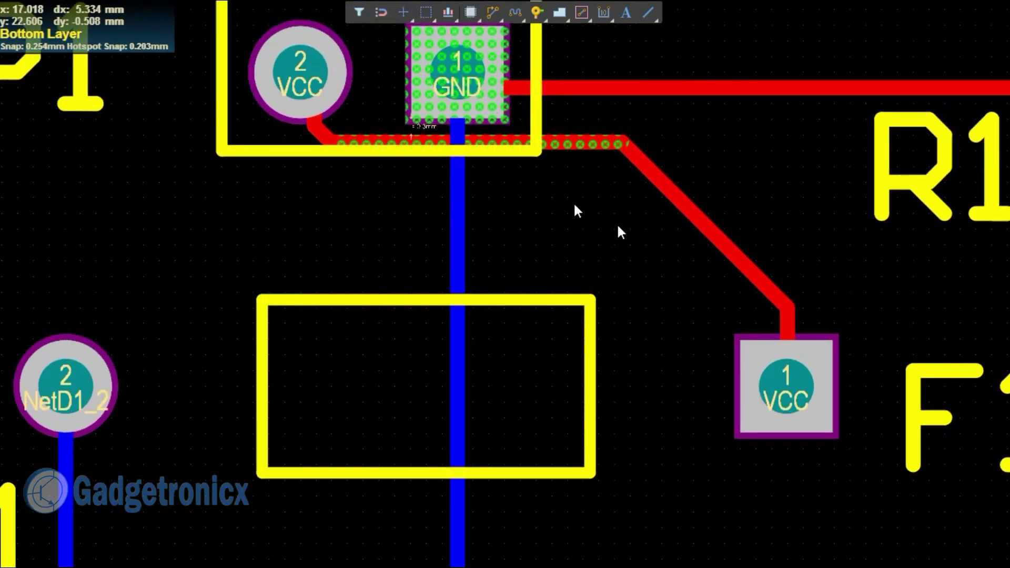
click(582, 145)
drag(582, 144, 585, 179)
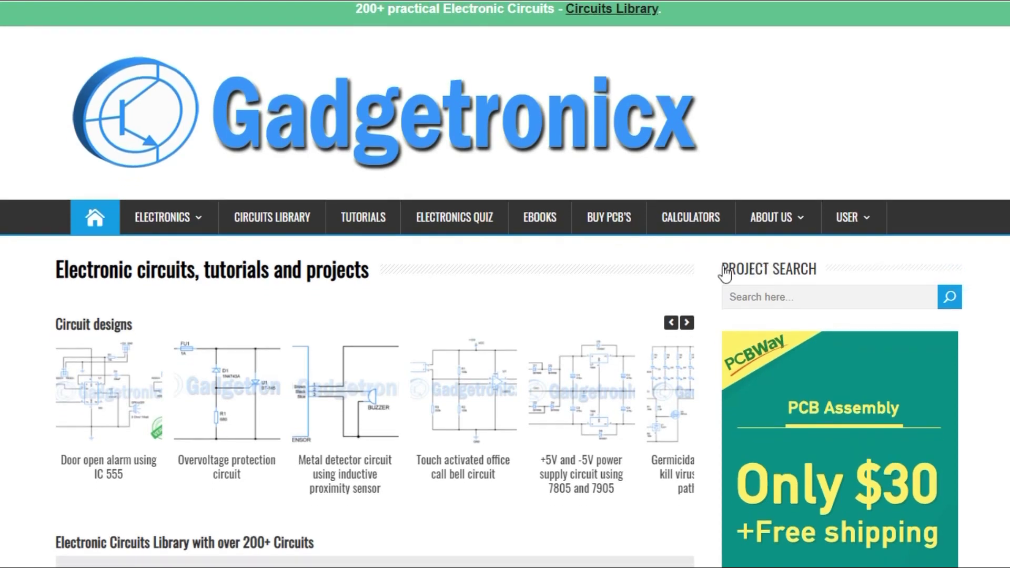
Scroll the Gadgetronicx homepage down past the Electronic Tutorials and Arduino Projects lists.
scroll(611, 274, down, 3)
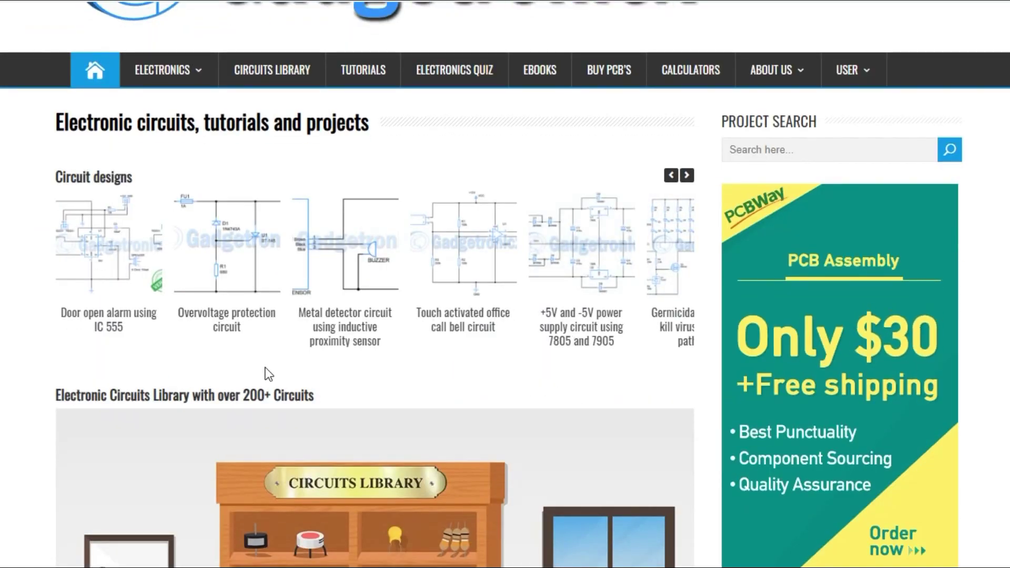
scroll(220, 376, down, 1)
scroll(220, 376, down, 10)
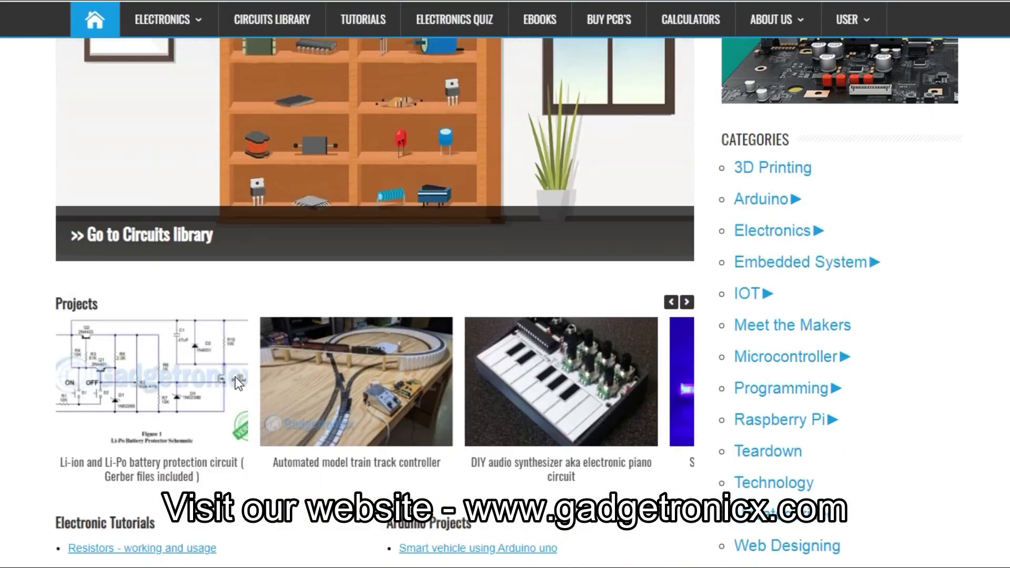
scroll(428, 448, down, 5)
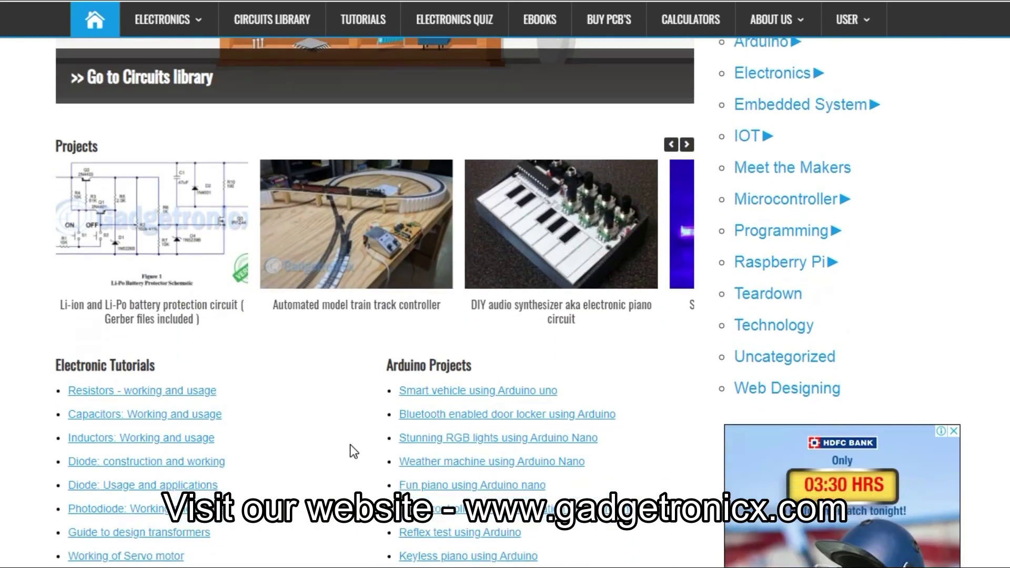
scroll(351, 451, down, 3)
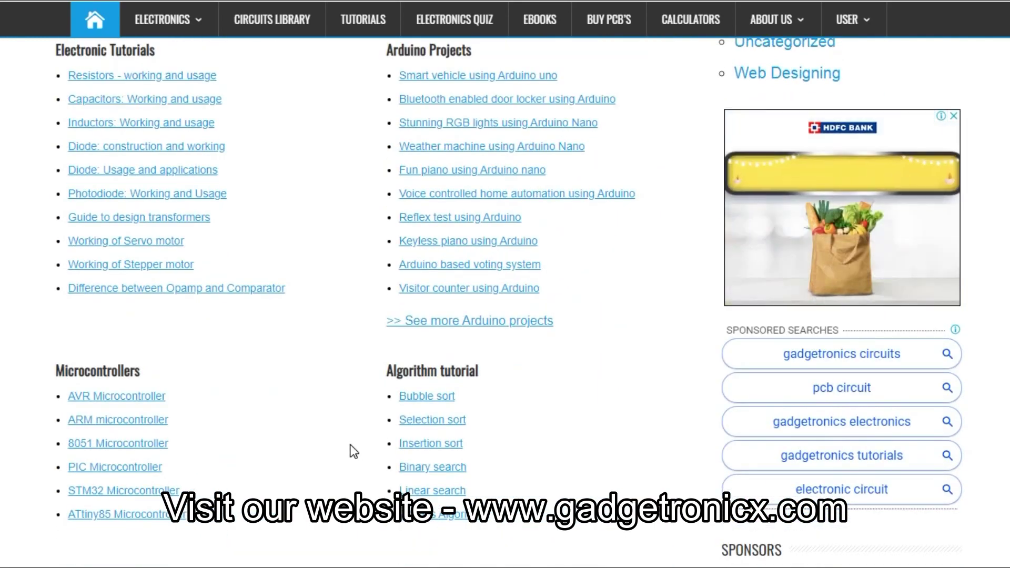